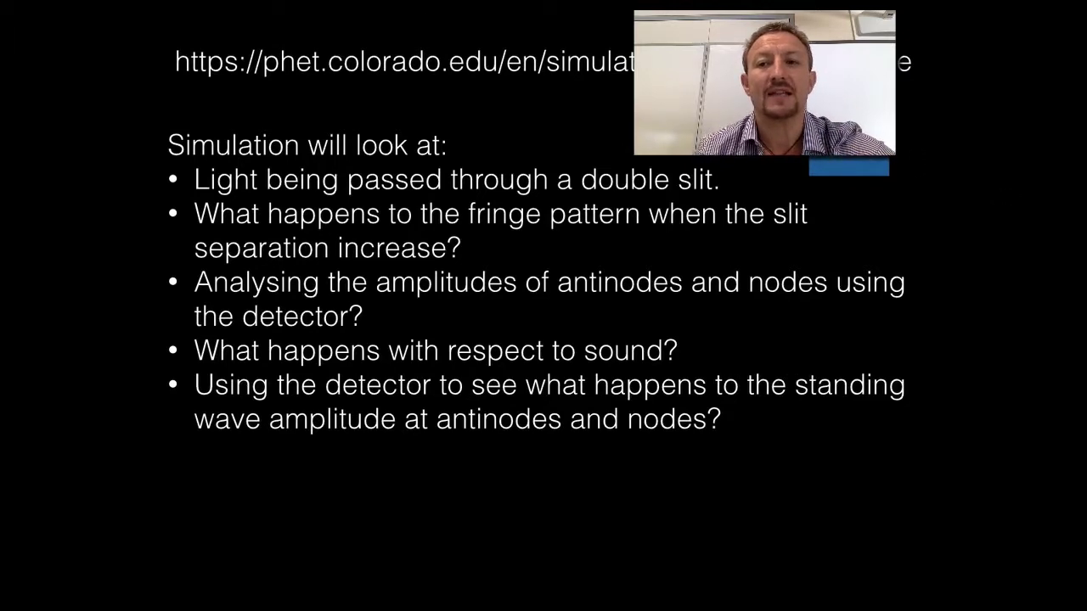
# Exit the slideshow and follow slide 2's link to the PhET simulation page.
pyautogui.press('Escape')
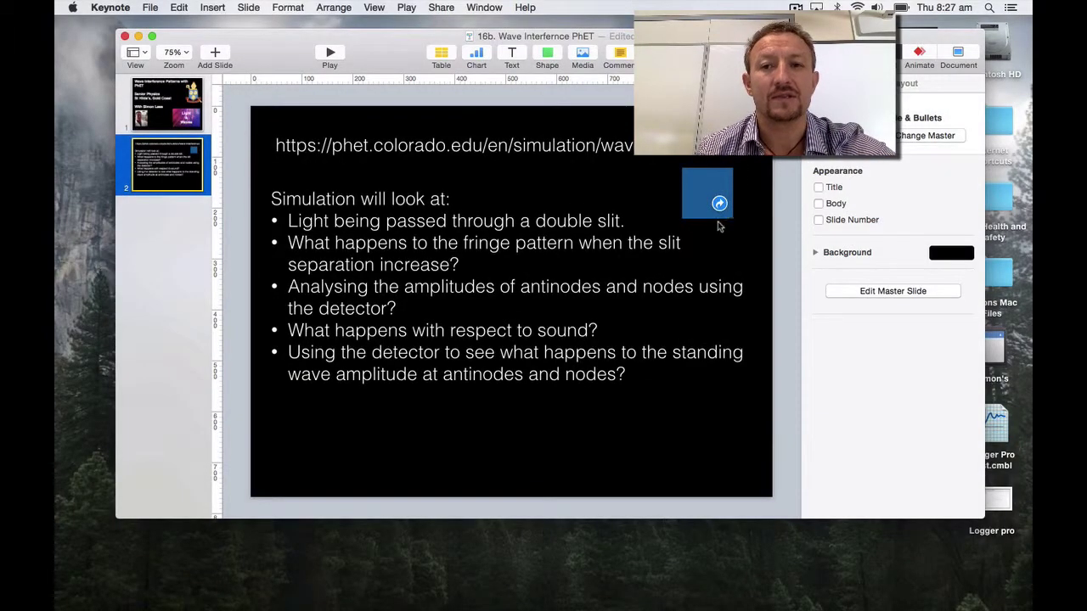
pyautogui.click(719, 208)
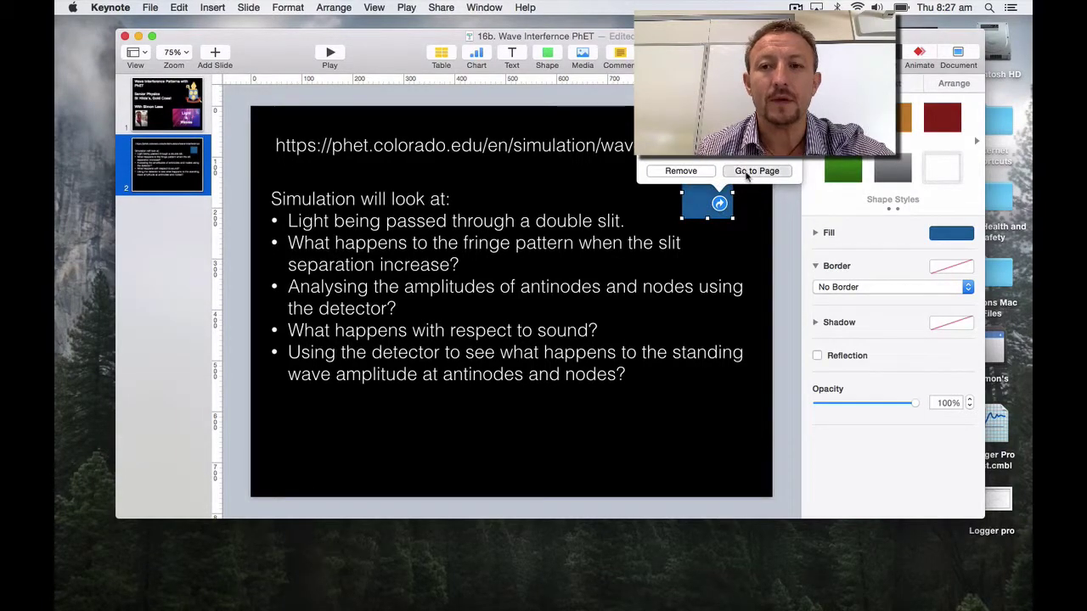
pyautogui.click(745, 170)
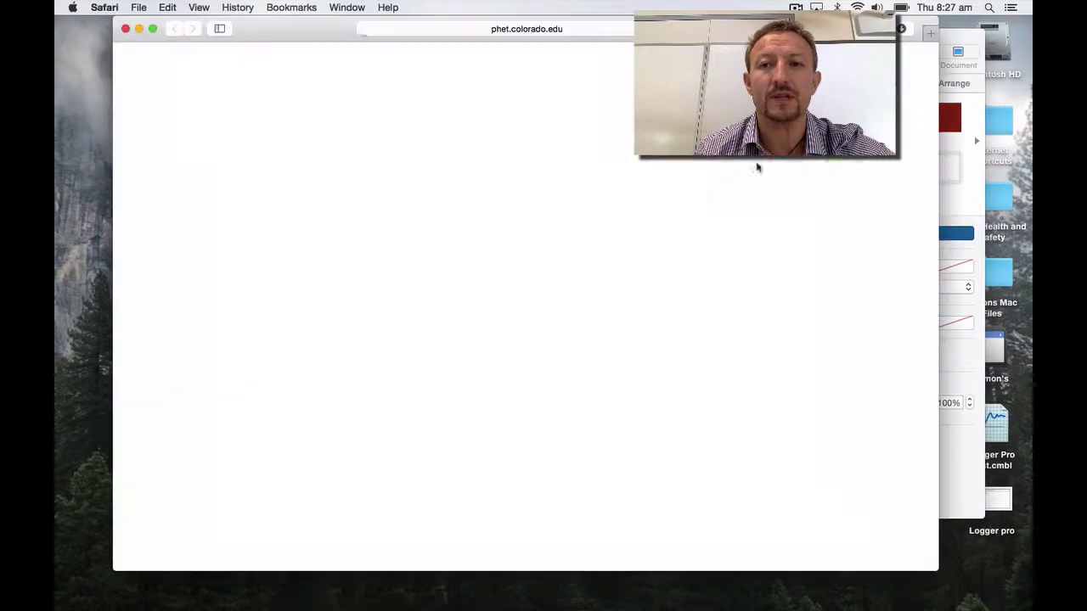
# Launch the downloaded Wave Interference .jnlp file and allow Java to run it.
pyautogui.click(903, 32)
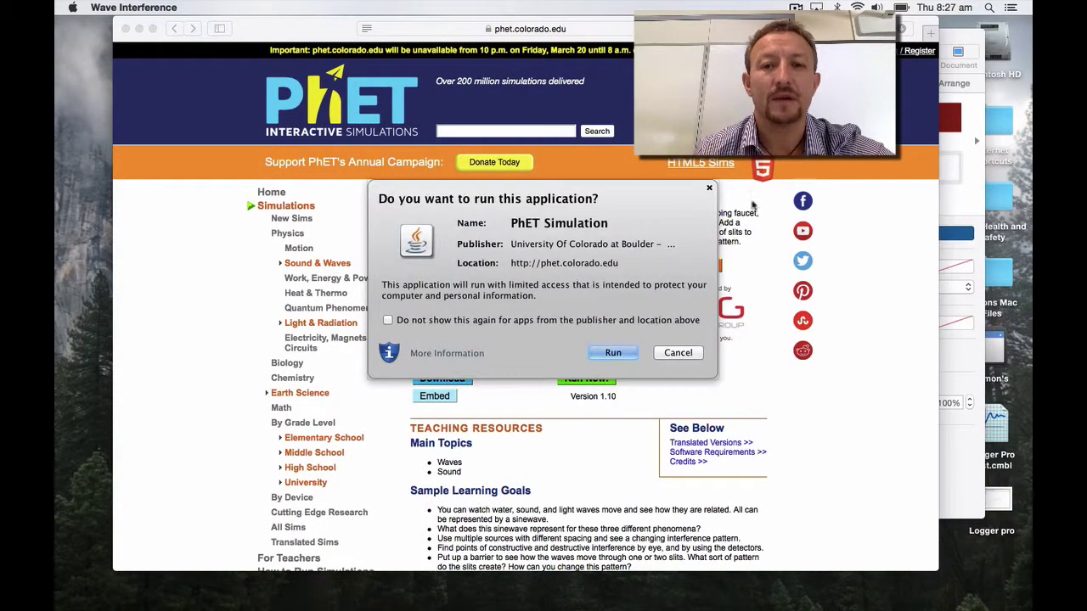
pyautogui.click(621, 357)
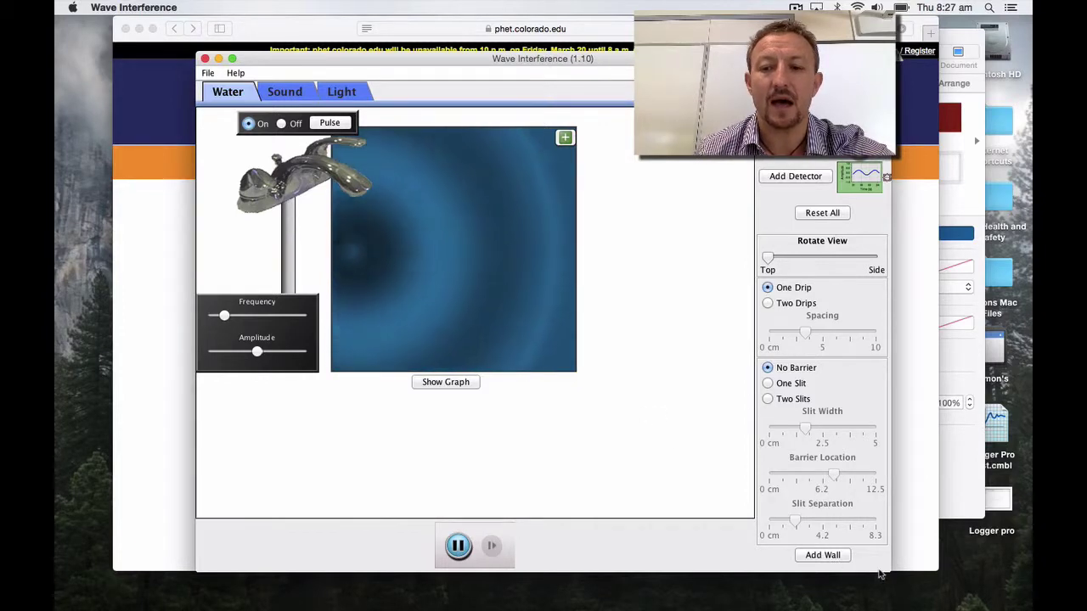
# Enlarge and raise the simulation window, then switch to the Light simulation.
pyautogui.moveTo(890, 570); pyautogui.dragTo(1030, 604)
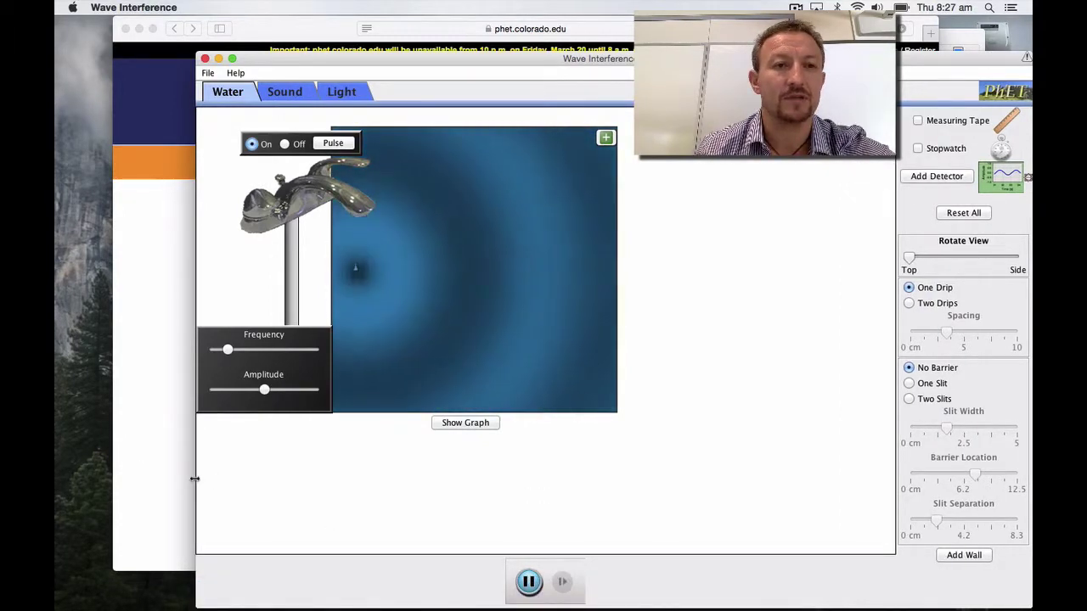
pyautogui.moveTo(192, 478); pyautogui.dragTo(57, 463)
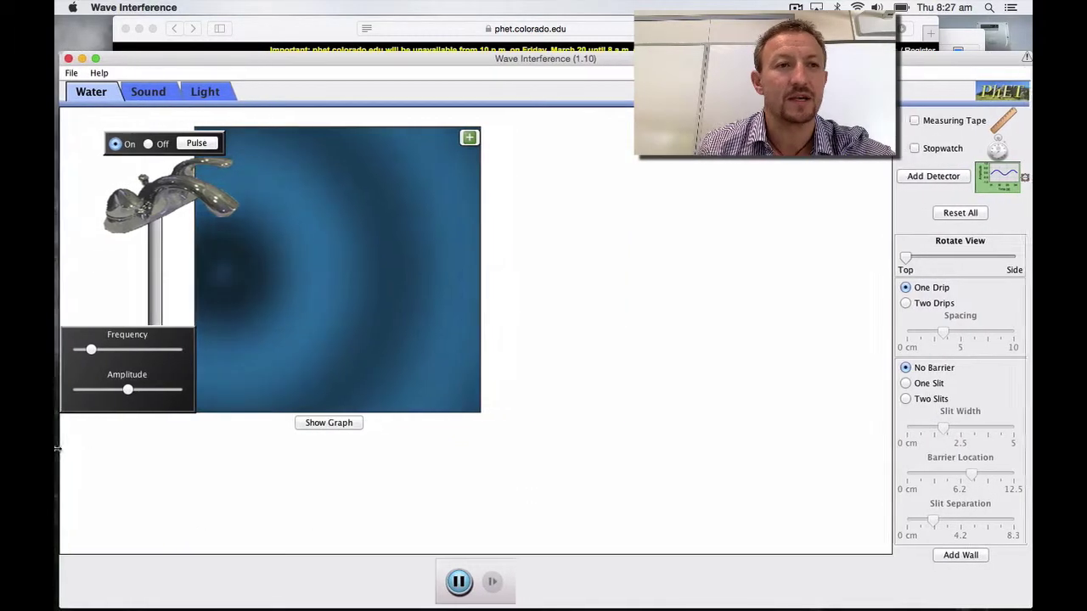
pyautogui.moveTo(764, 59); pyautogui.dragTo(764, 23)
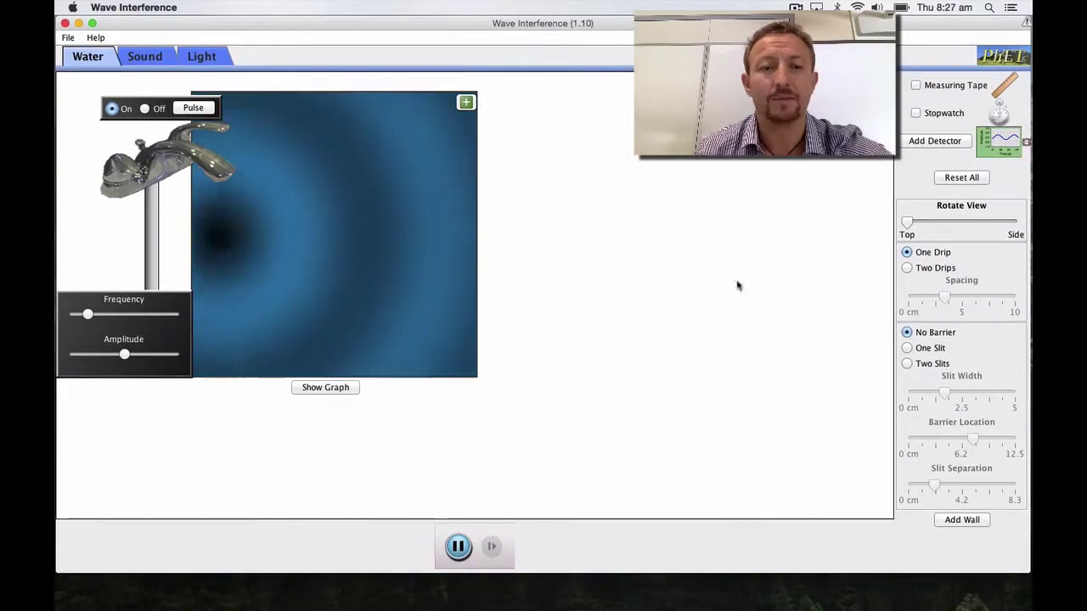
pyautogui.click(204, 57)
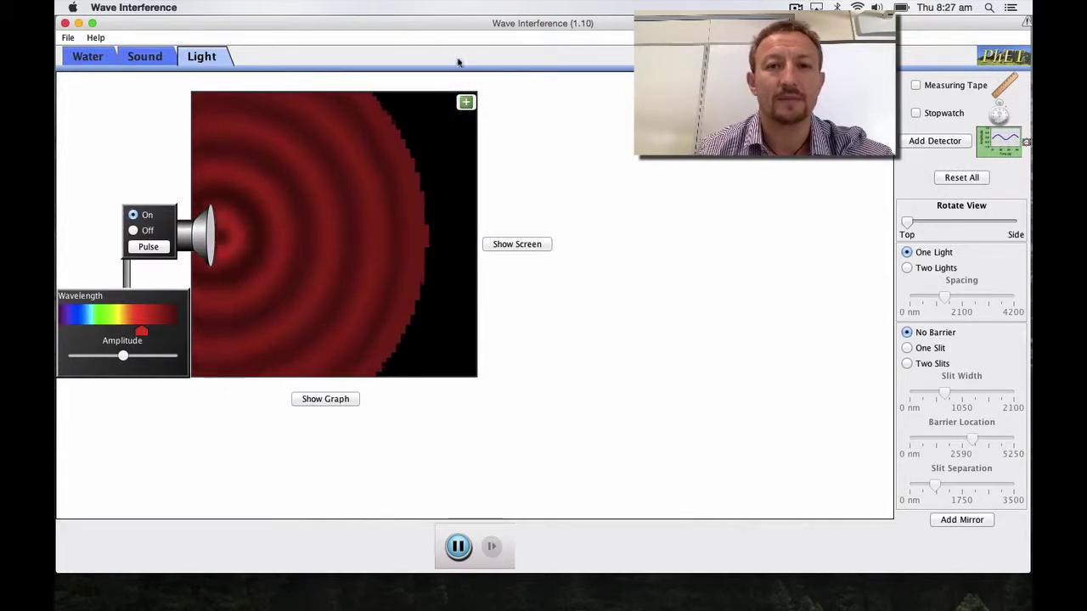
# Enlarge the light wave area and show the screen panel beside it.
pyautogui.click(466, 102)
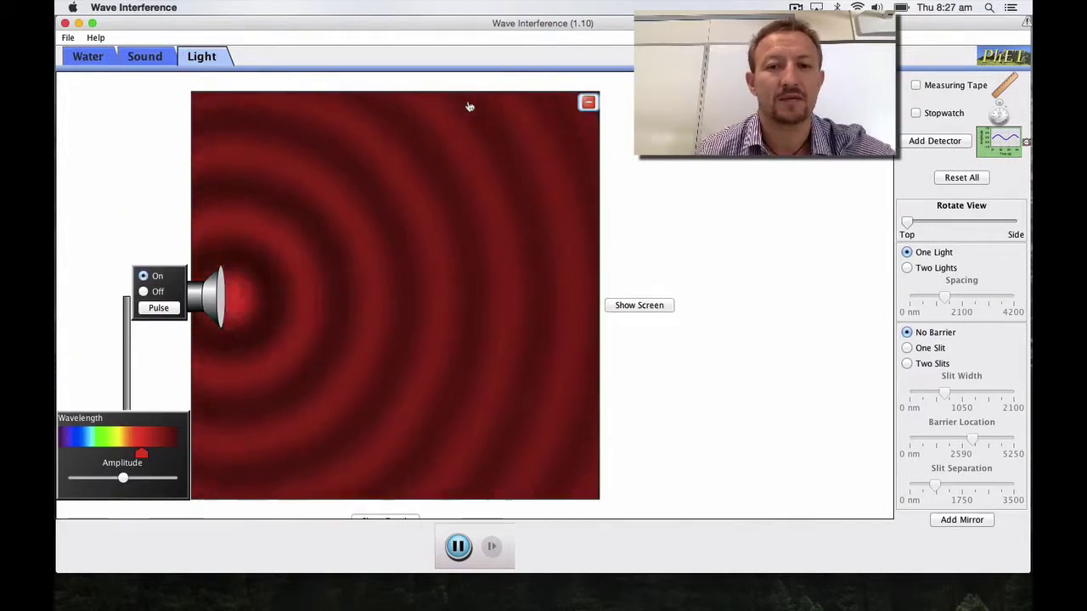
pyautogui.click(654, 308)
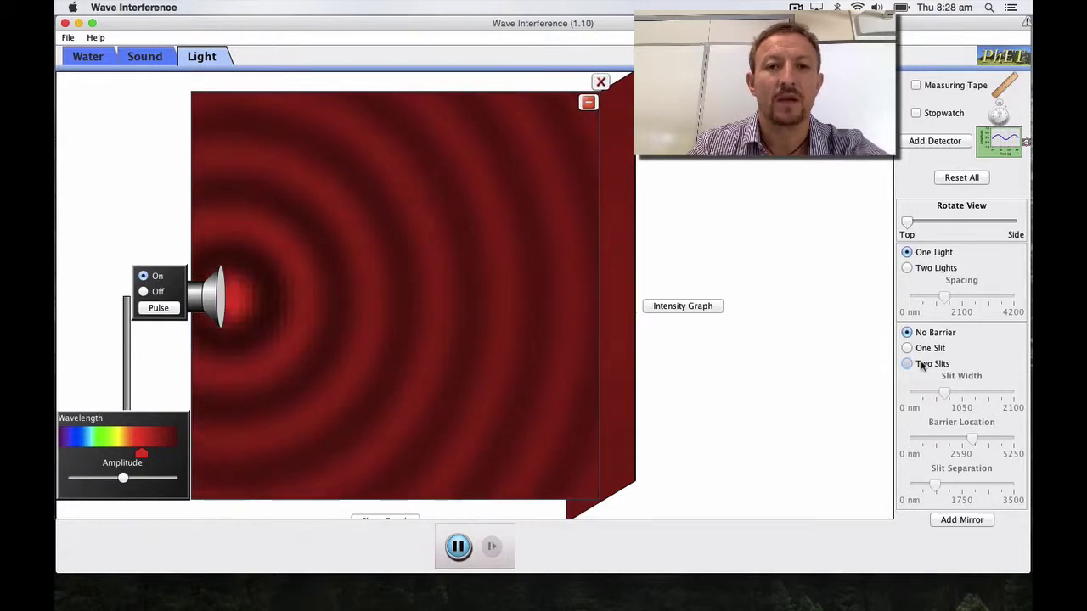
# Add a two-slit barrier near the laser with slit separation and width at 0 nm.
pyautogui.click(907, 363)
pyautogui.moveTo(505, 422); pyautogui.dragTo(394, 409)
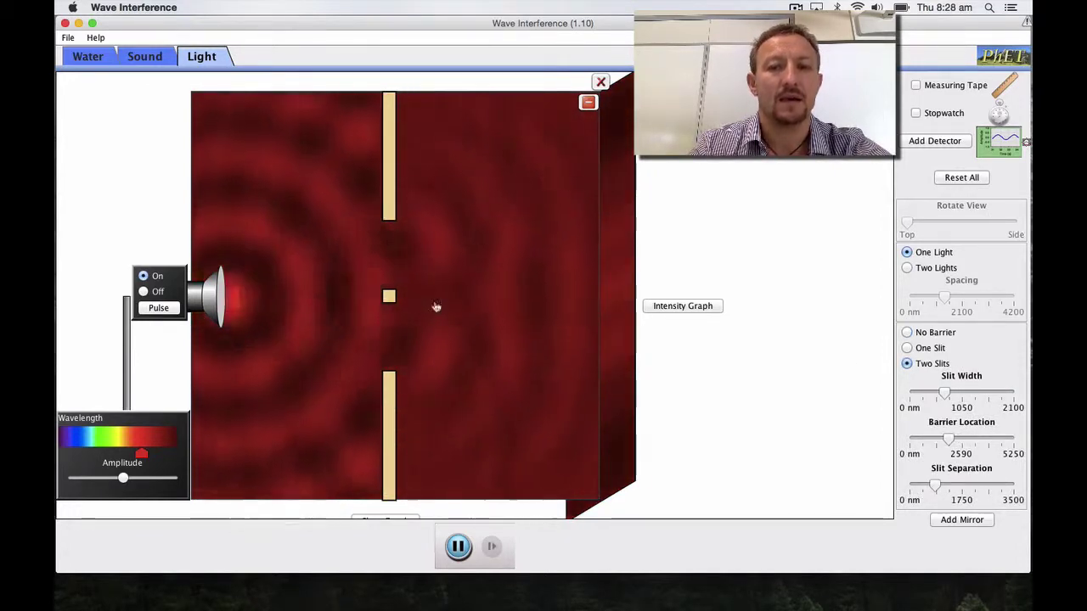
pyautogui.moveTo(935, 485); pyautogui.dragTo(909, 486)
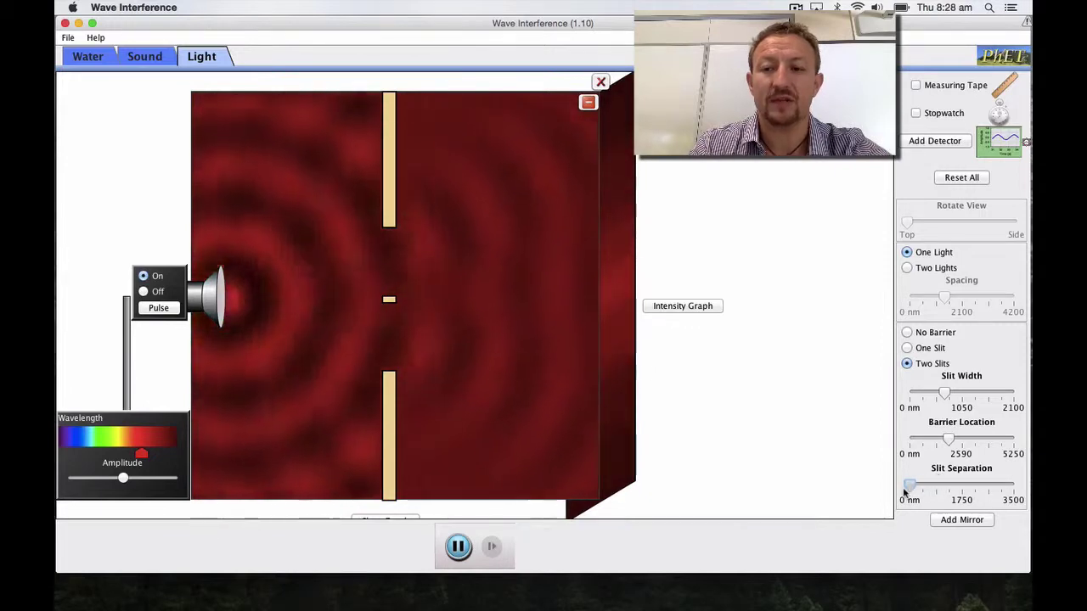
pyautogui.moveTo(944, 394); pyautogui.dragTo(907, 394)
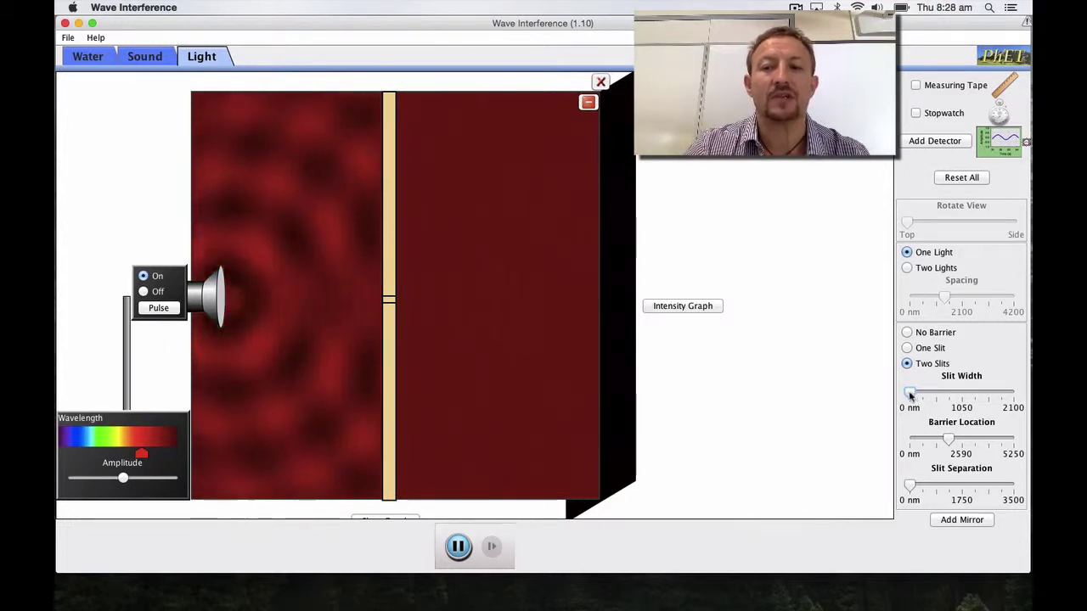
# Open the slits to 1050 nm width and 1750 nm separation.
pyautogui.moveTo(910, 396); pyautogui.dragTo(926, 394)
pyautogui.moveTo(911, 485); pyautogui.dragTo(924, 486)
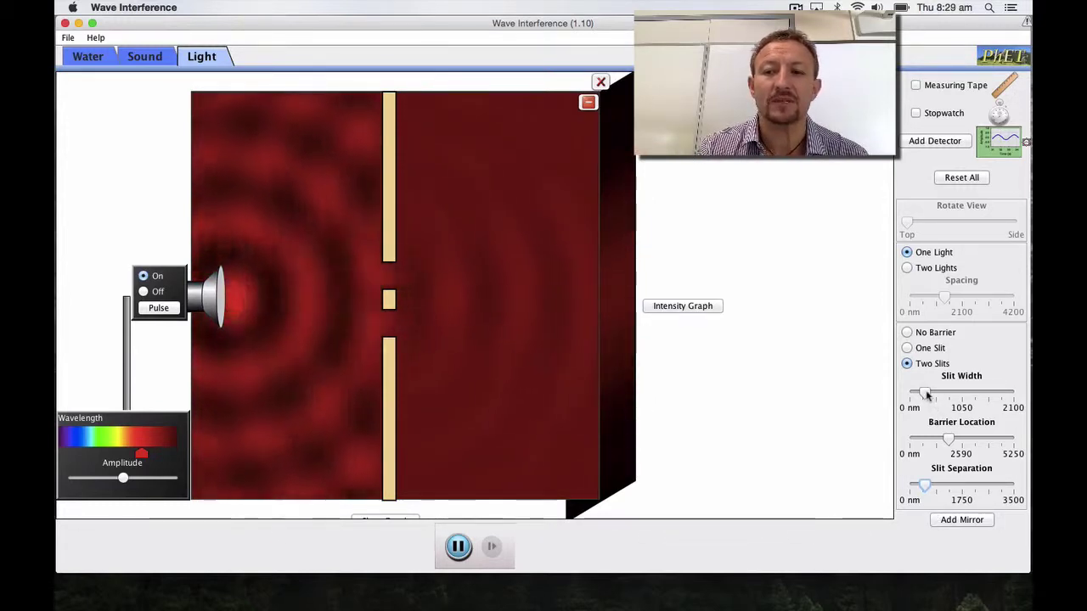
pyautogui.moveTo(928, 396); pyautogui.dragTo(933, 396)
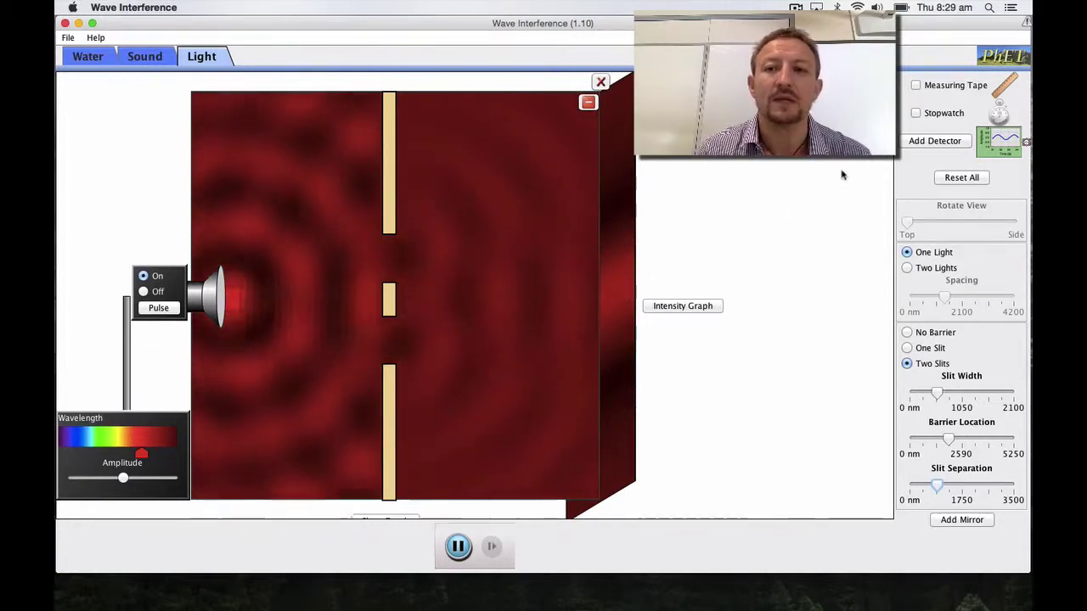
# Add an E-field detector and park its probe beyond the slits, level with the source.
pyautogui.click(926, 142)
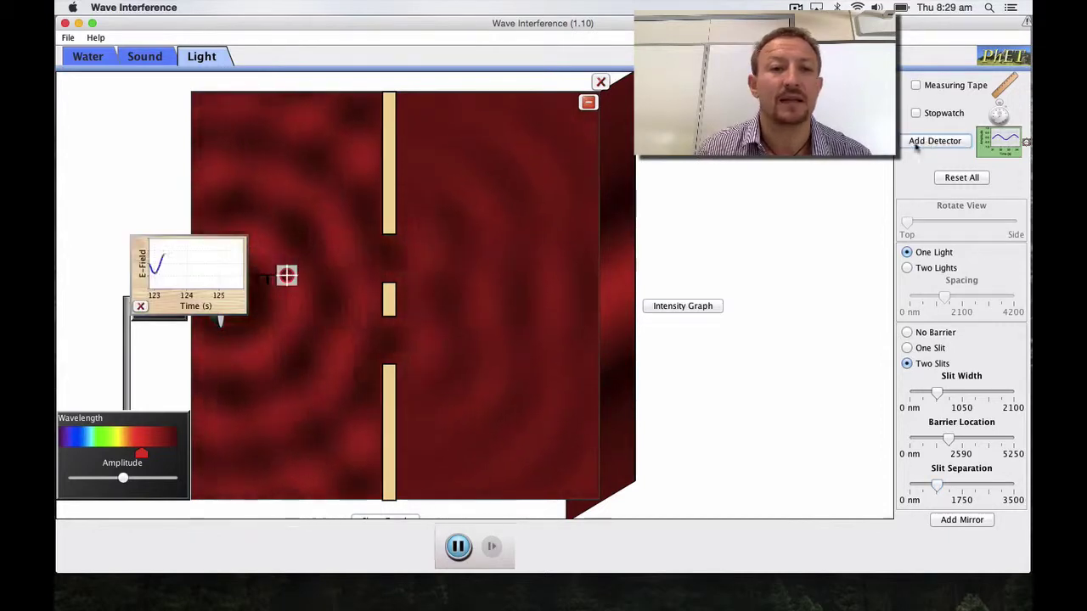
pyautogui.moveTo(286, 278); pyautogui.dragTo(581, 295)
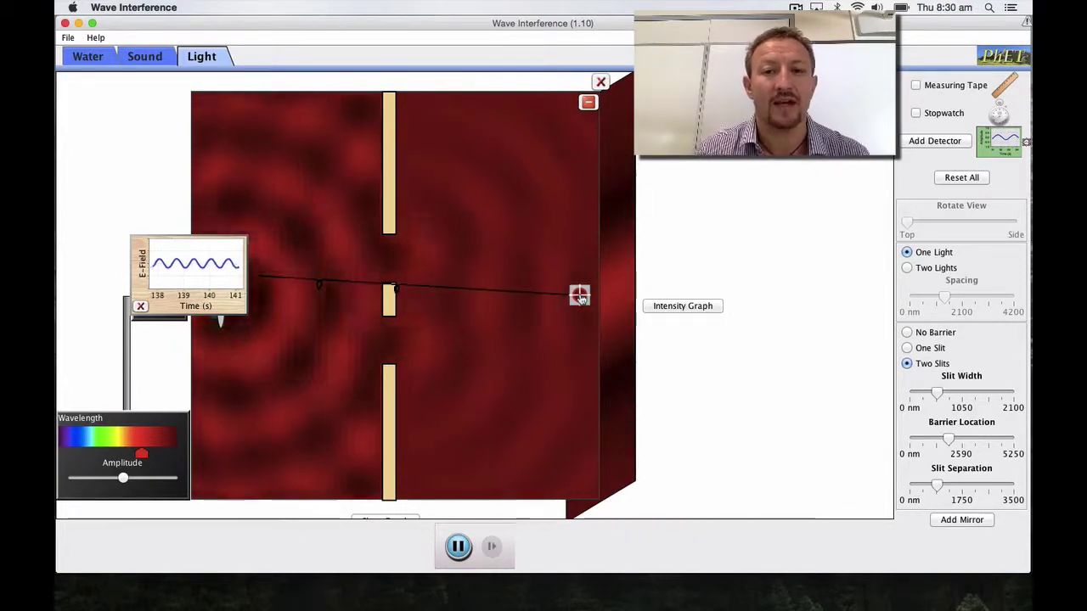
pyautogui.moveTo(581, 291); pyautogui.dragTo(588, 217)
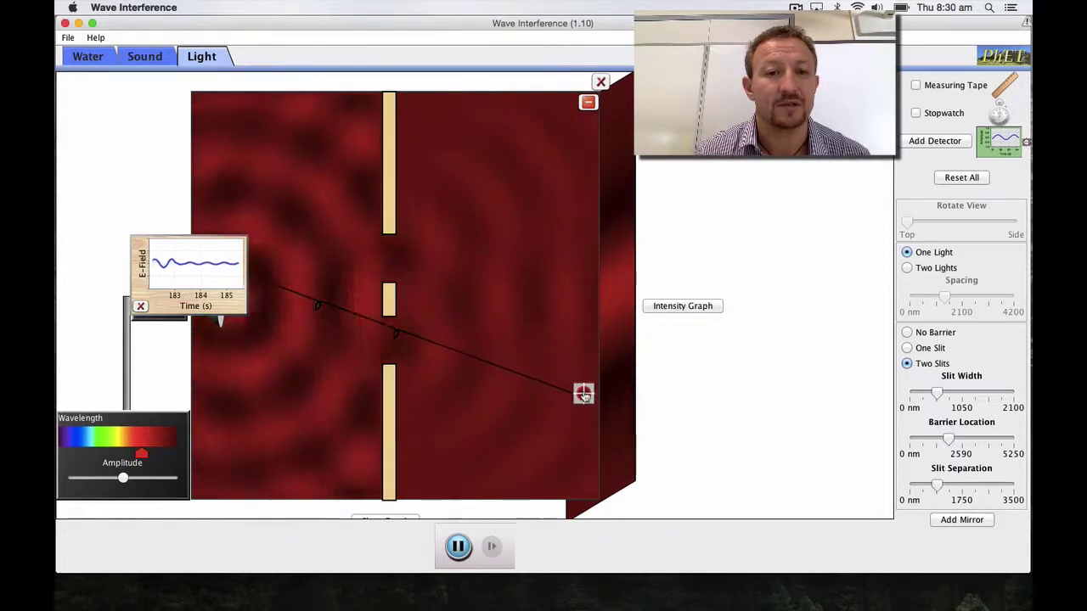
pyautogui.moveTo(584, 395); pyautogui.dragTo(574, 471)
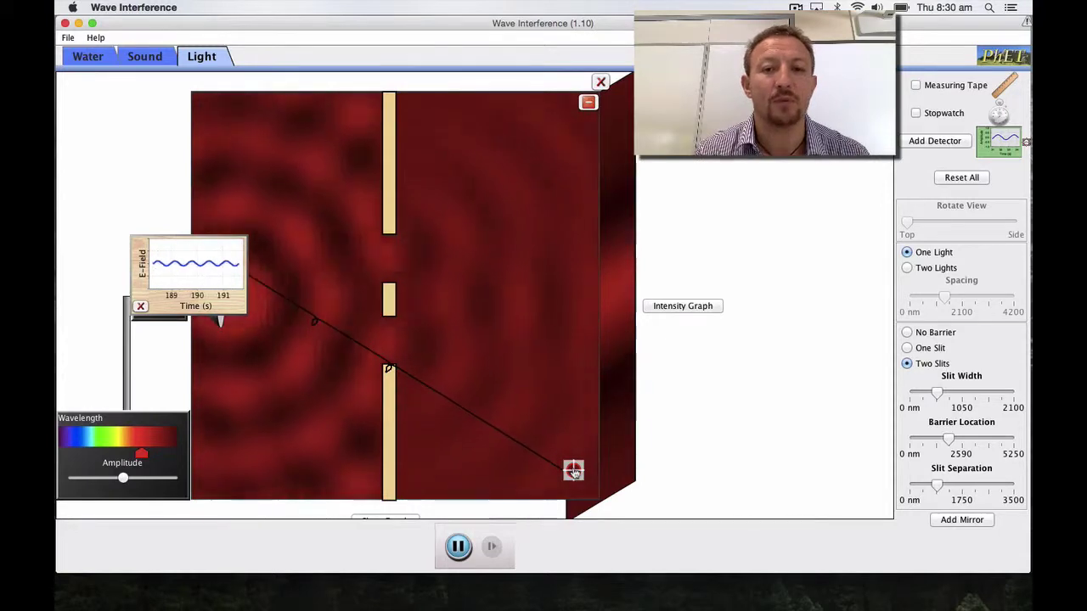
pyautogui.moveTo(573, 473); pyautogui.dragTo(569, 300)
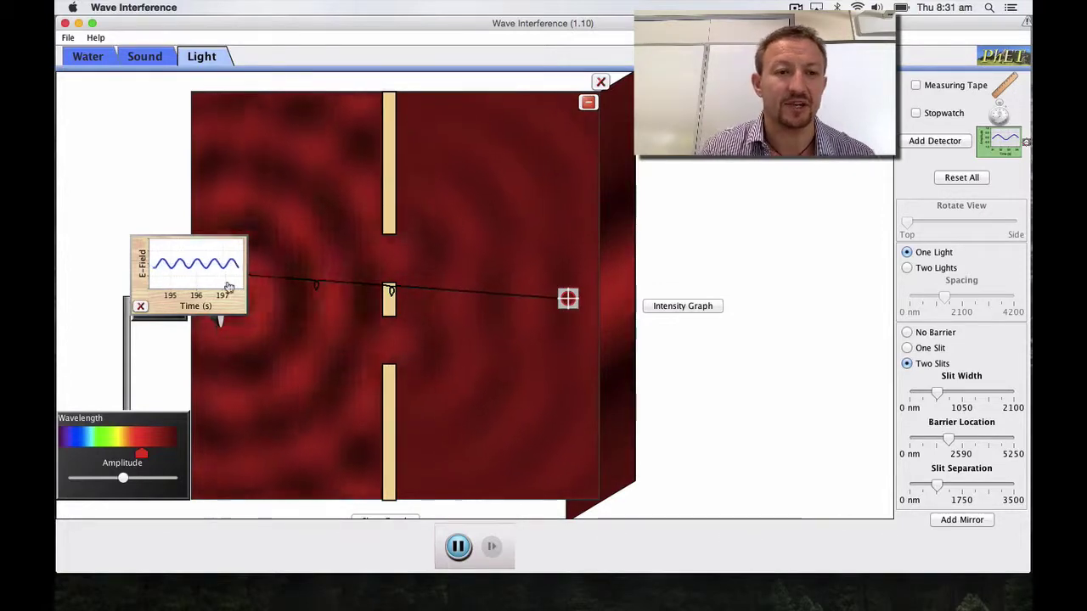
# Remove the E-field detector and raise the slit separation well above 1750 nm.
pyautogui.click(142, 306)
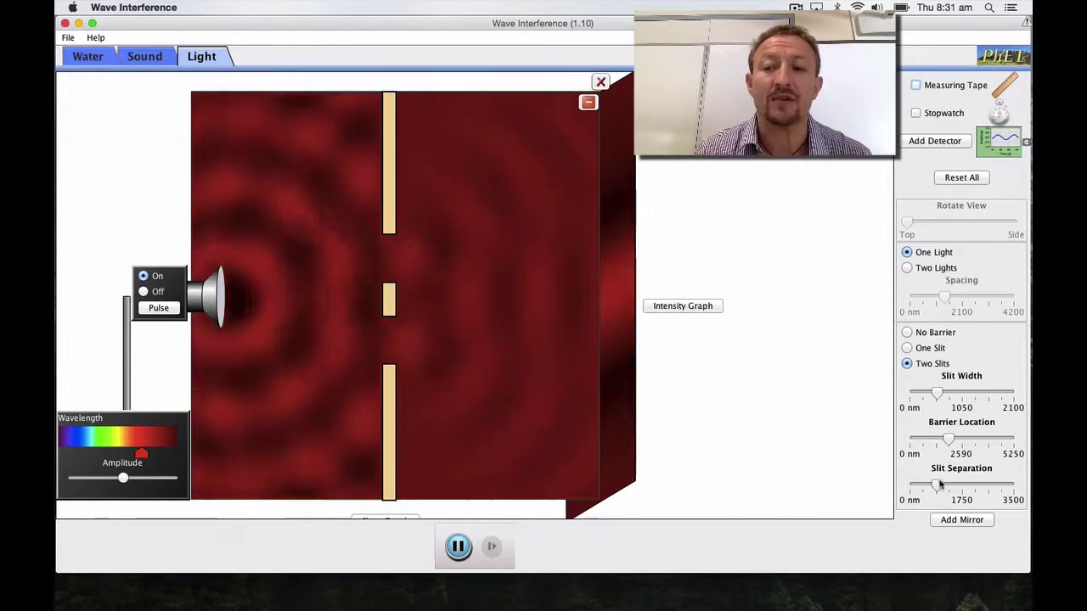
pyautogui.moveTo(938, 486); pyautogui.dragTo(951, 486)
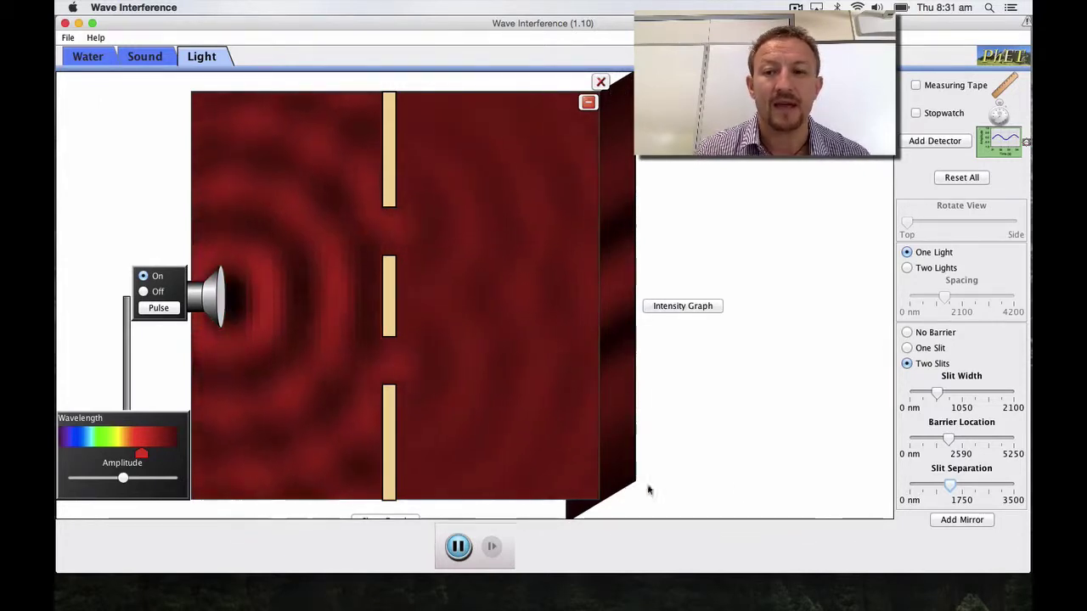
pyautogui.moveTo(949, 482); pyautogui.dragTo(963, 486)
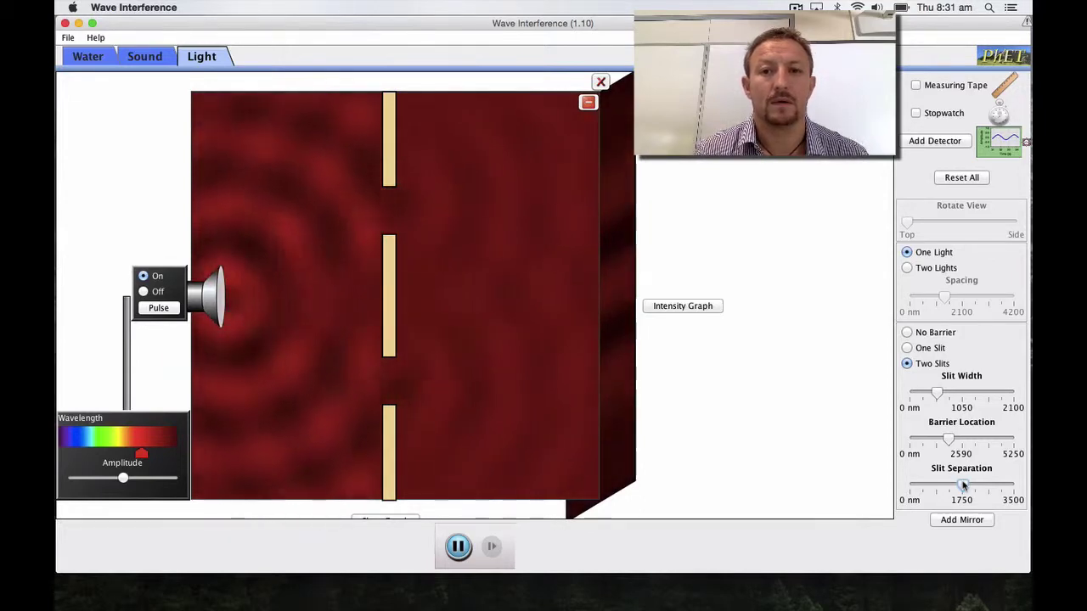
pyautogui.moveTo(964, 485); pyautogui.dragTo(987, 484)
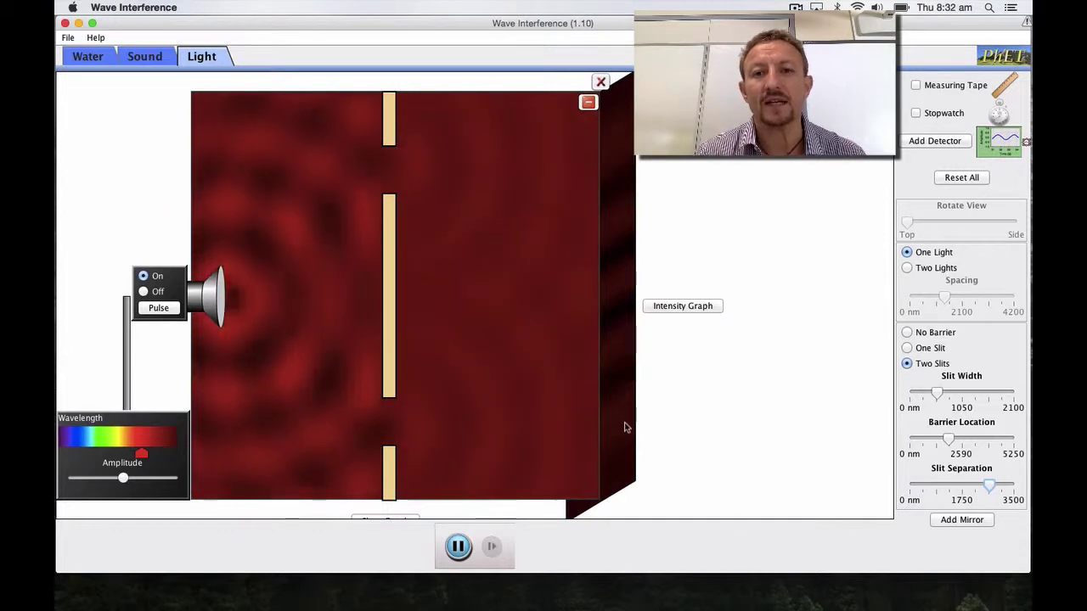
pyautogui.click(935, 141)
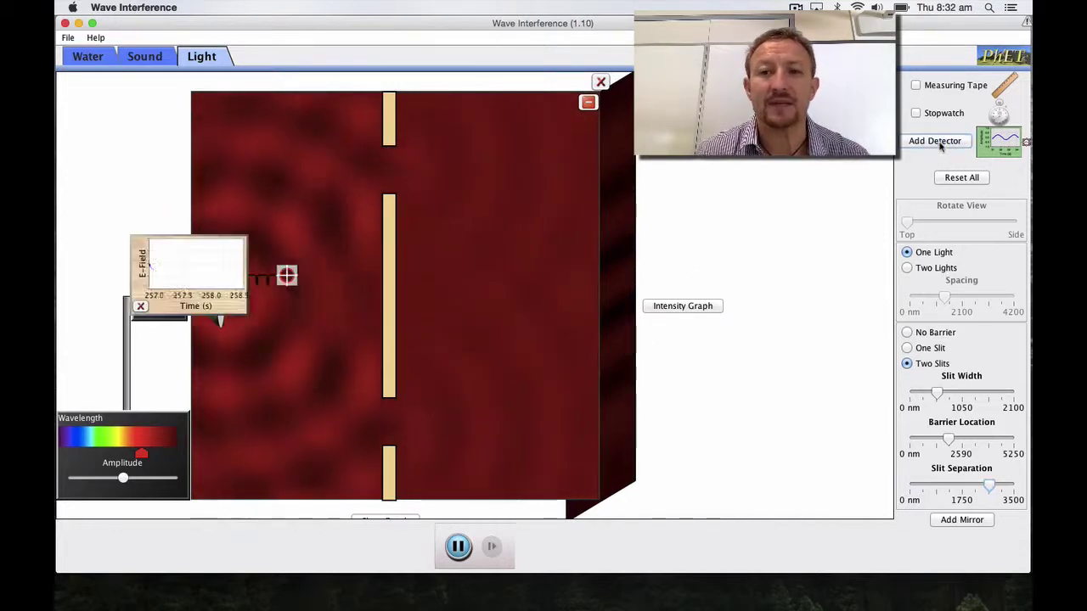
pyautogui.moveTo(287, 275); pyautogui.dragTo(568, 292)
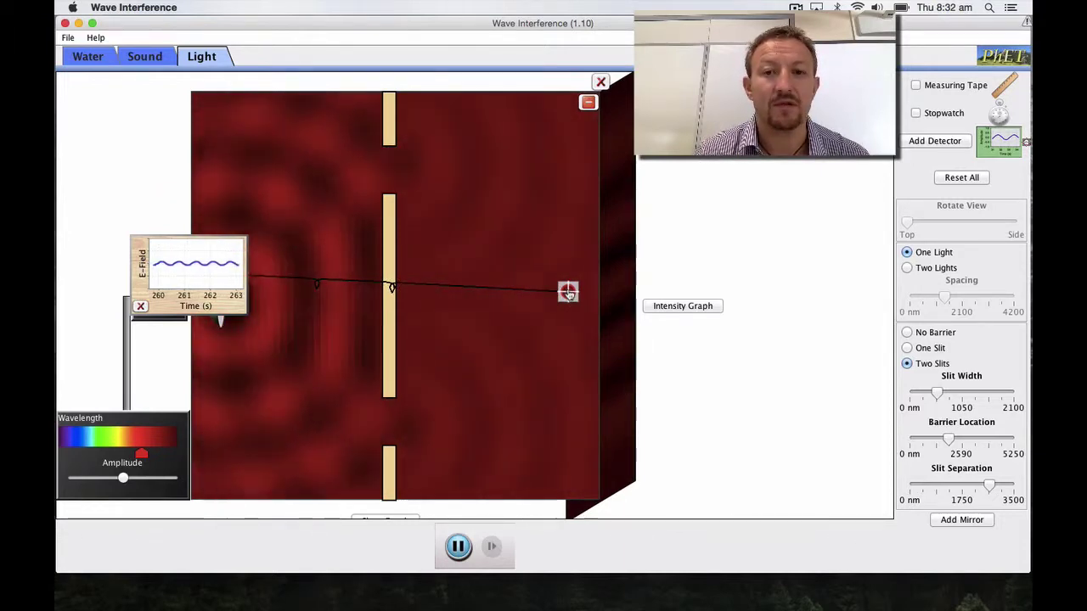
pyautogui.moveTo(568, 291); pyautogui.dragTo(570, 268)
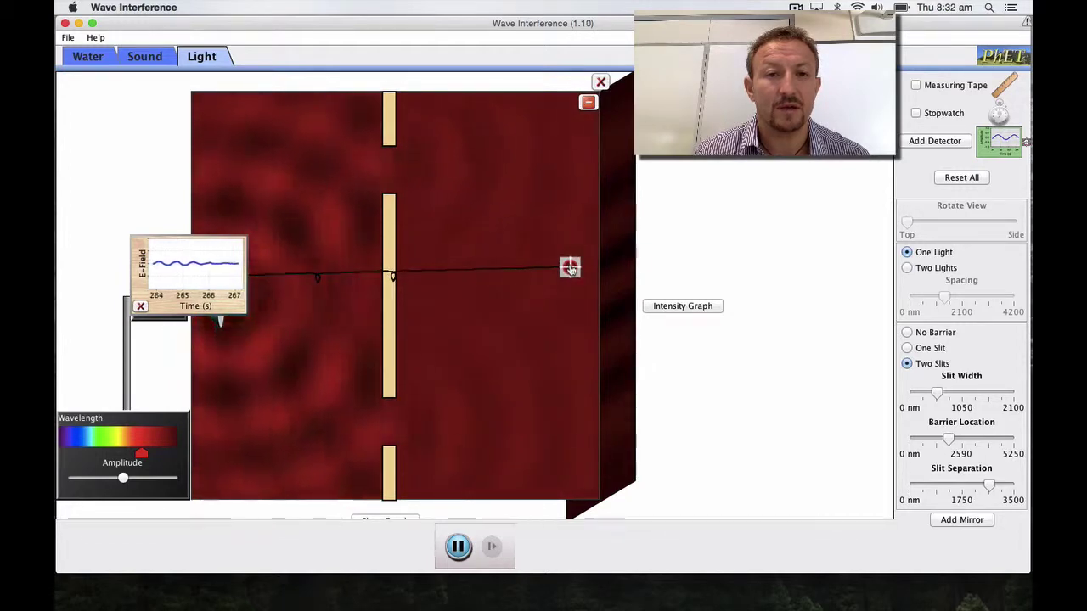
pyautogui.moveTo(569, 268); pyautogui.dragTo(571, 238)
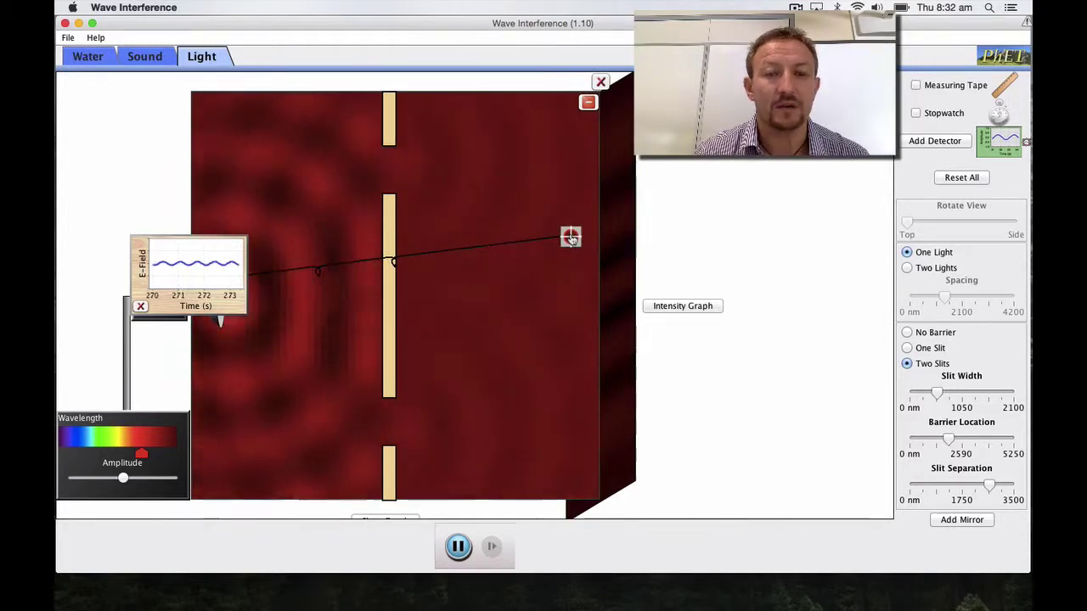
pyautogui.moveTo(570, 238); pyautogui.dragTo(576, 146)
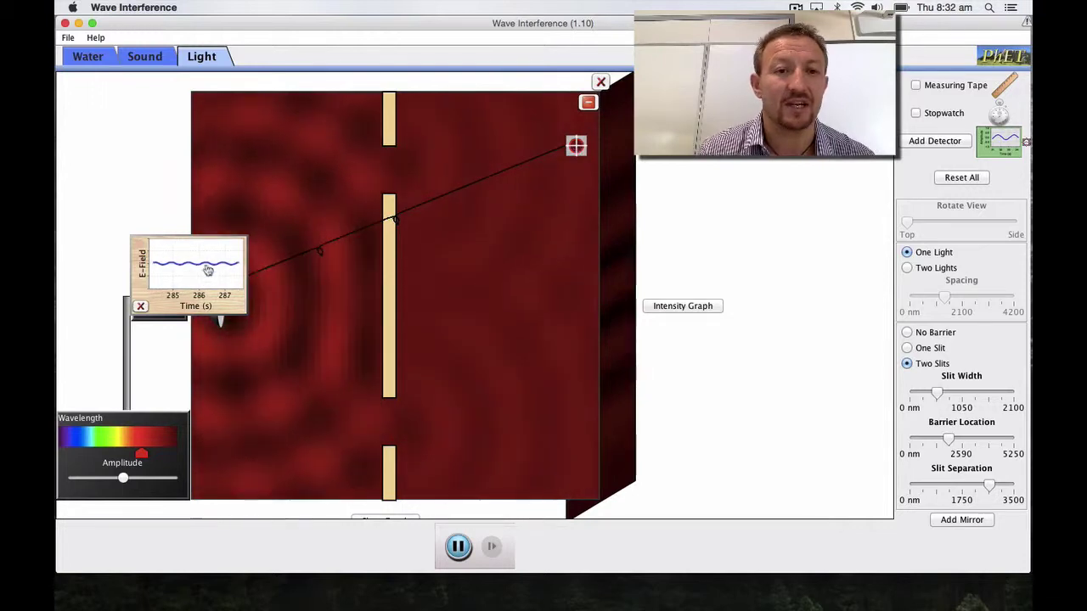
pyautogui.click(141, 306)
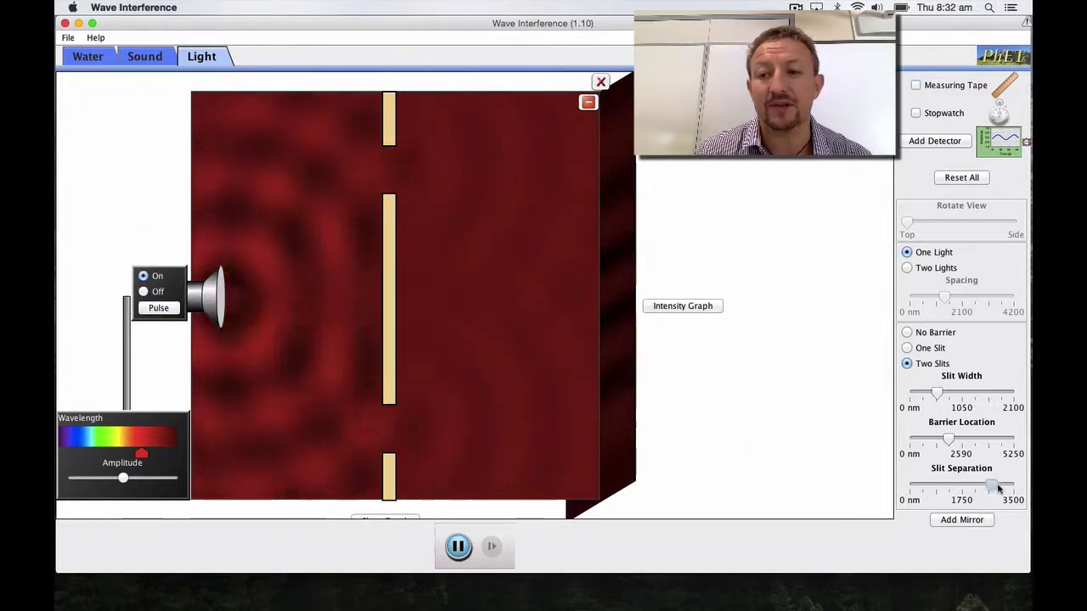
# Set the slit separation slider to its 3500 nm maximum.
pyautogui.moveTo(998, 488); pyautogui.dragTo(1018, 487)
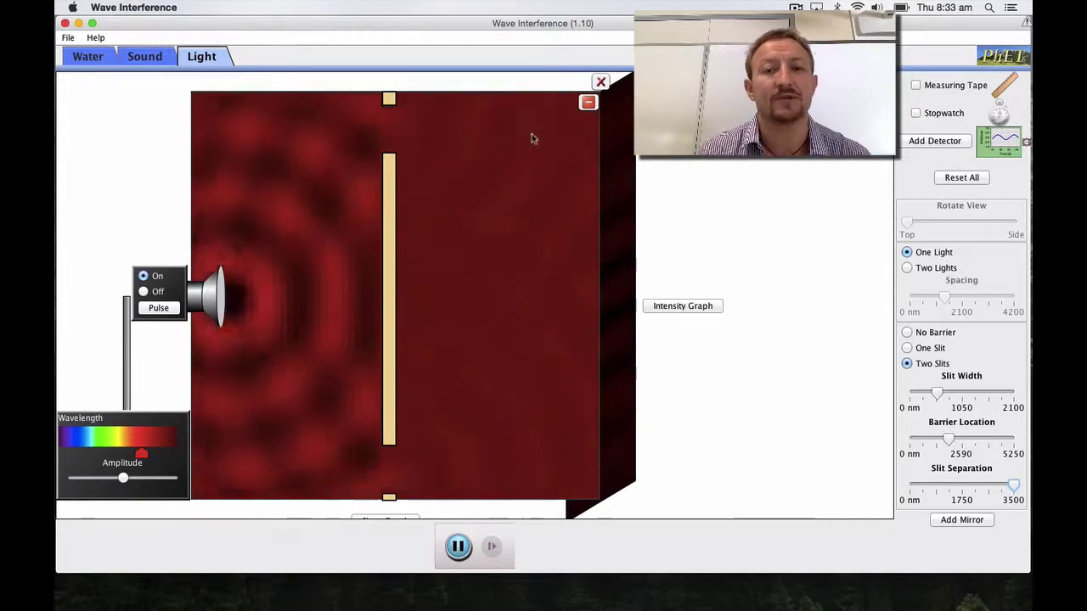
# In the Sound simulation, enlarge the wave area, raise the frequency, and select Two Speakers.
pyautogui.click(153, 58)
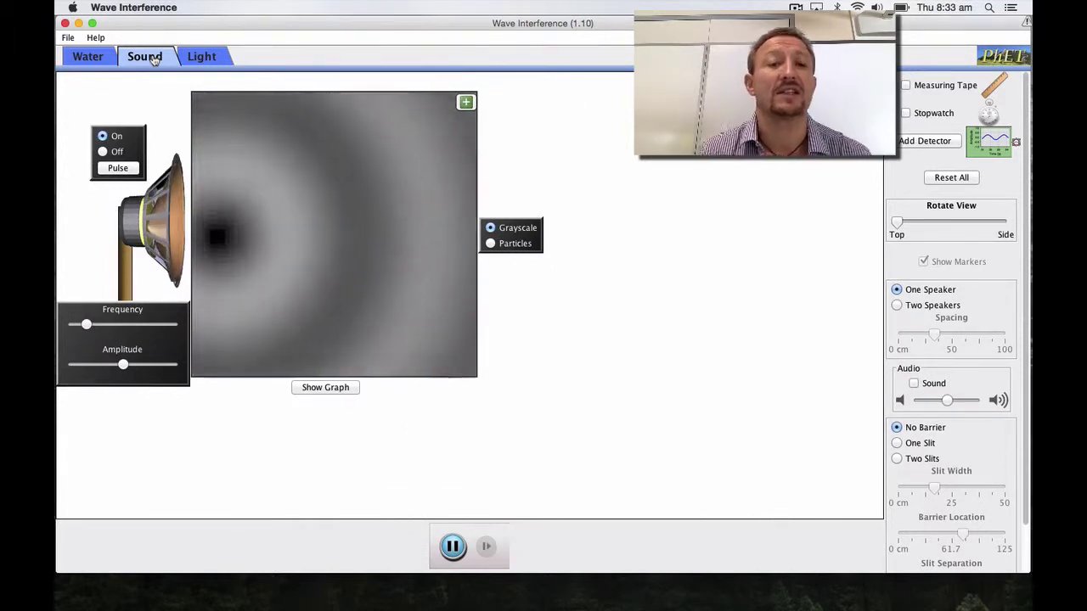
pyautogui.click(466, 101)
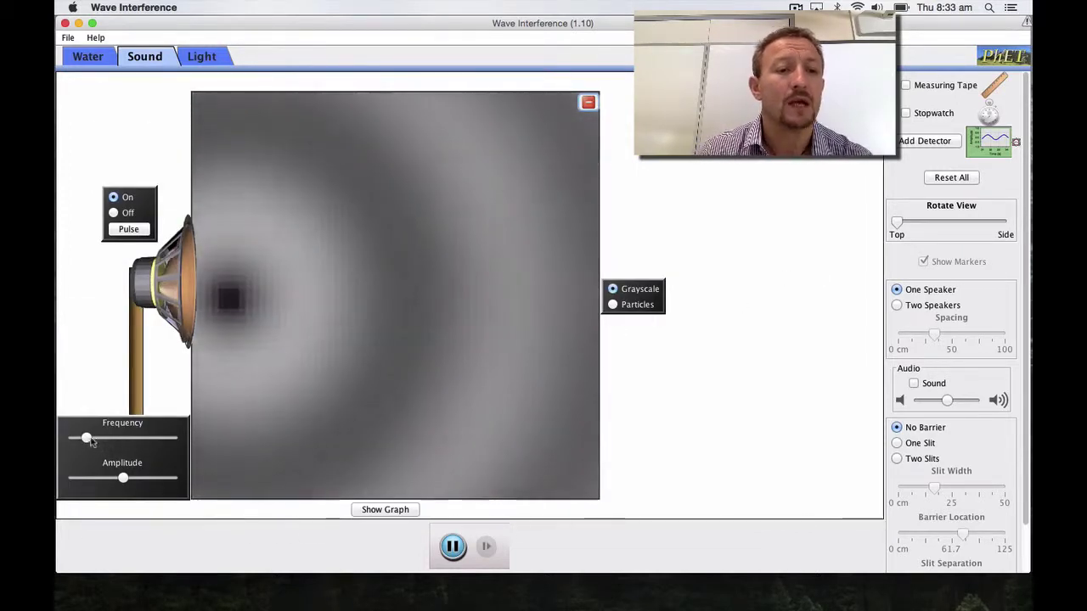
pyautogui.moveTo(91, 439); pyautogui.dragTo(134, 442)
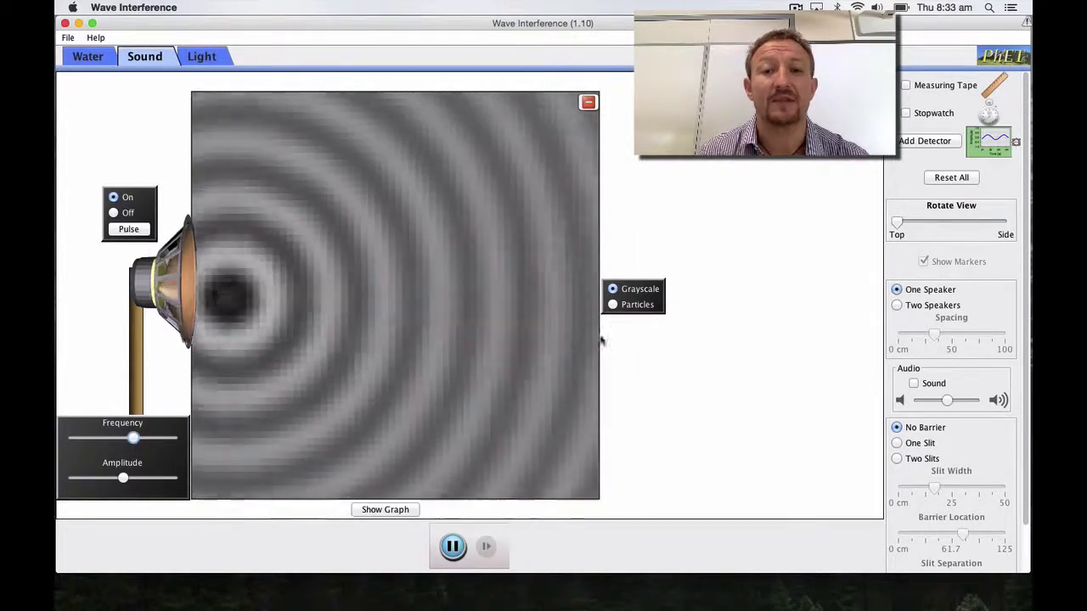
pyautogui.click(644, 306)
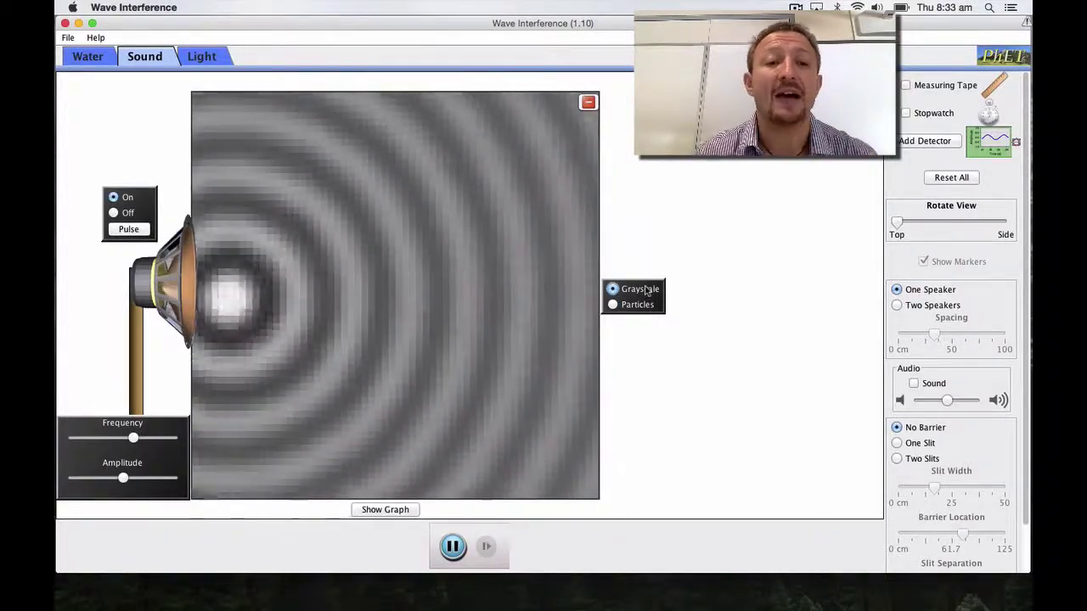
pyautogui.click(935, 307)
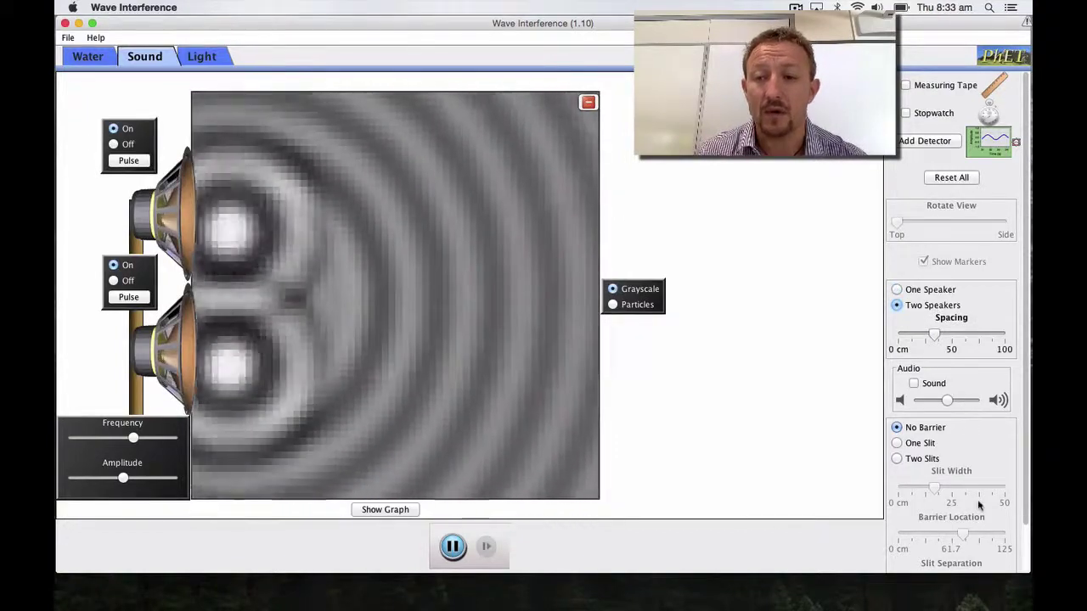